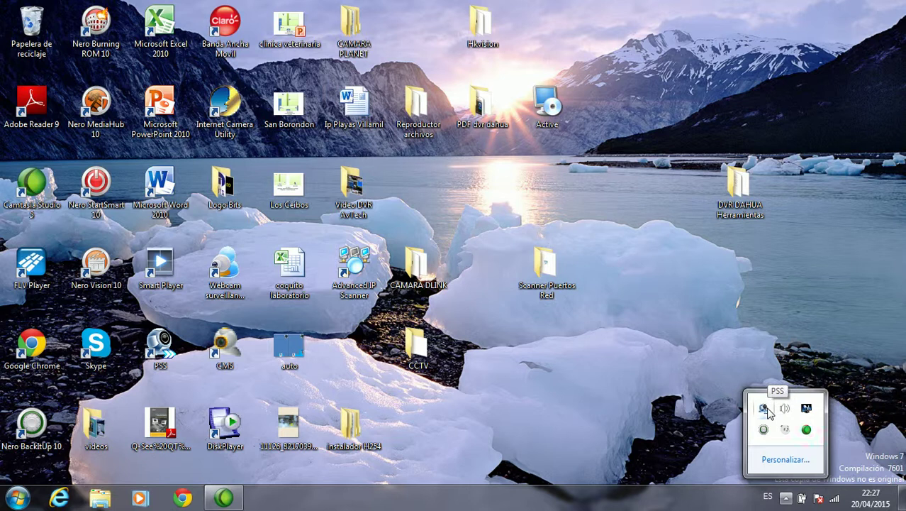
Step: Launch PSS V4.06 from its system tray icon
double_click(764, 408)
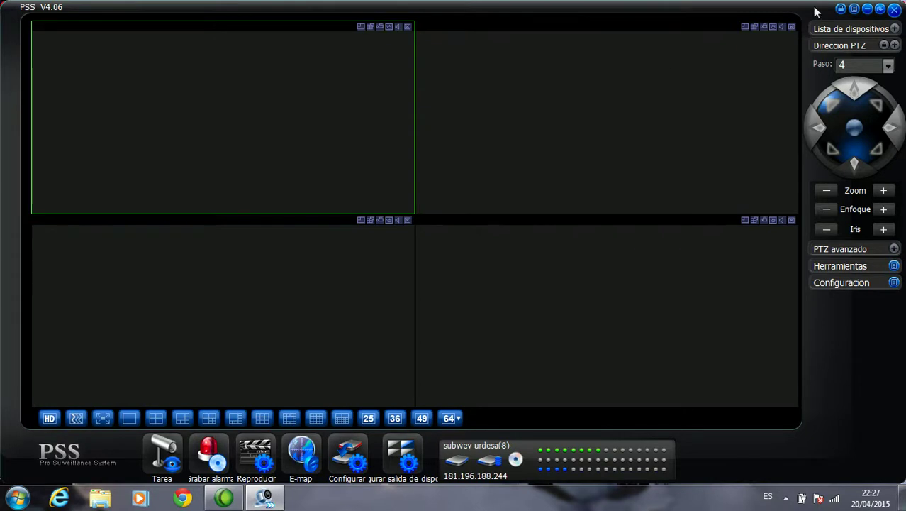
Step: Open Configurar > Administrar usuario from Menu completo to see the existing users
click(858, 9)
mouse_move(854, 35)
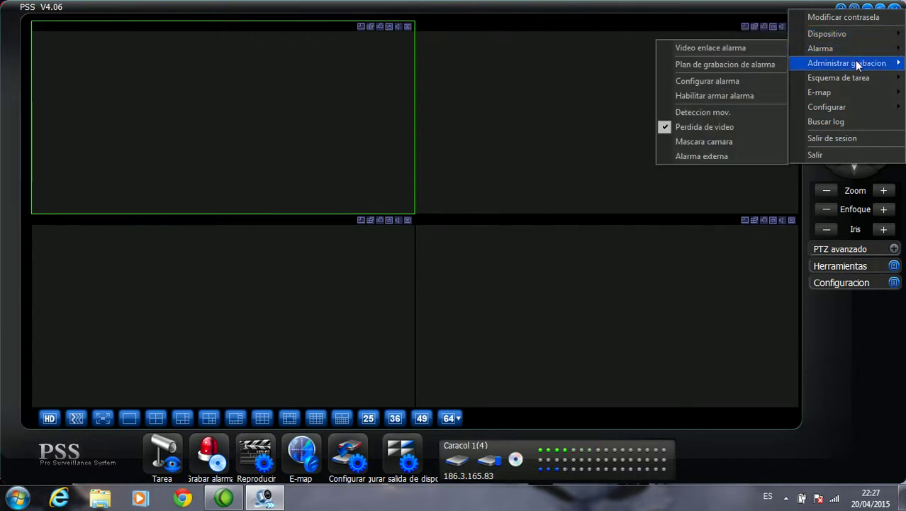
mouse_move(858, 64)
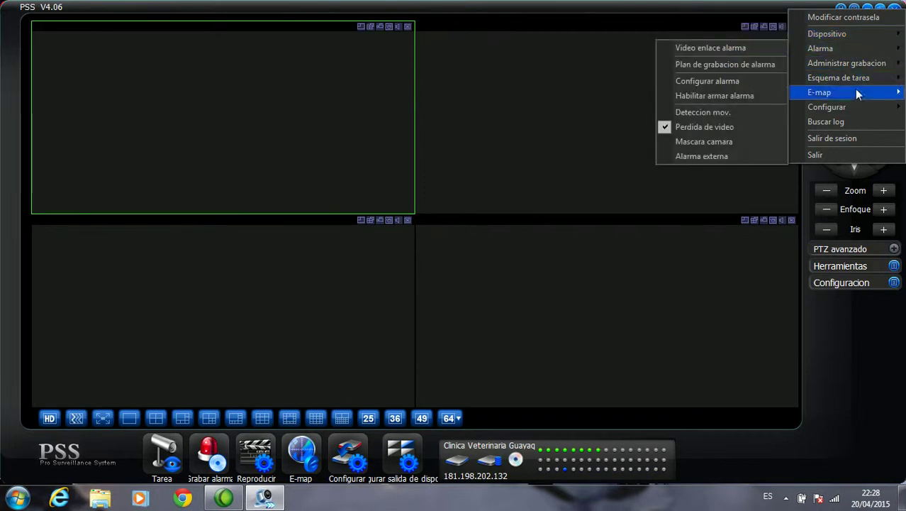
mouse_move(857, 107)
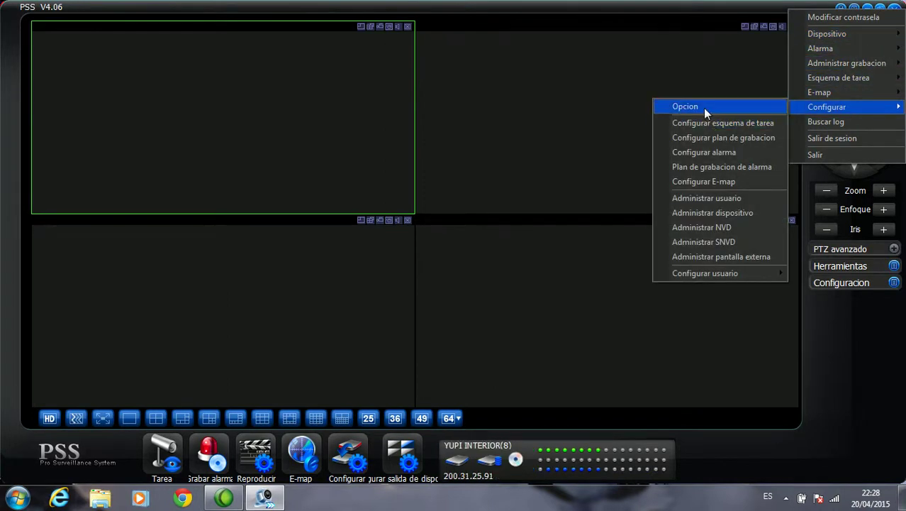
click(713, 198)
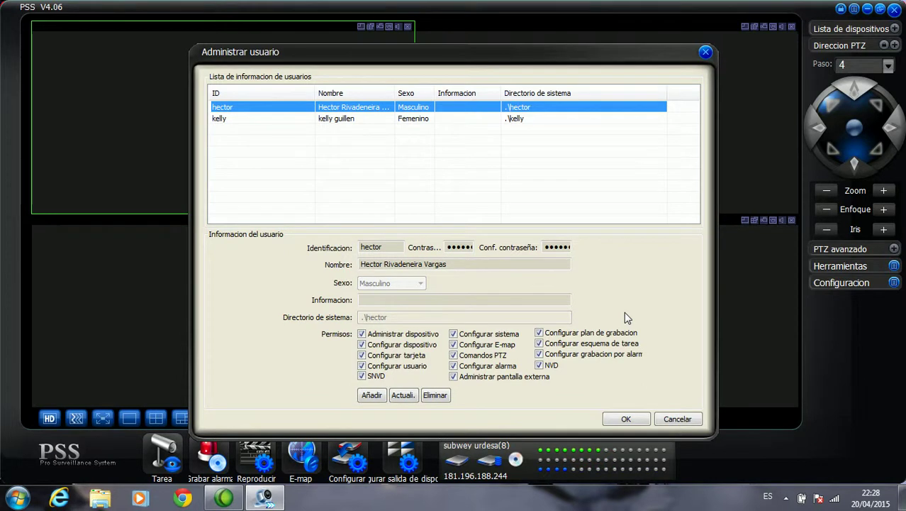
Step: Click Añadir to get a blank new-user form
click(372, 395)
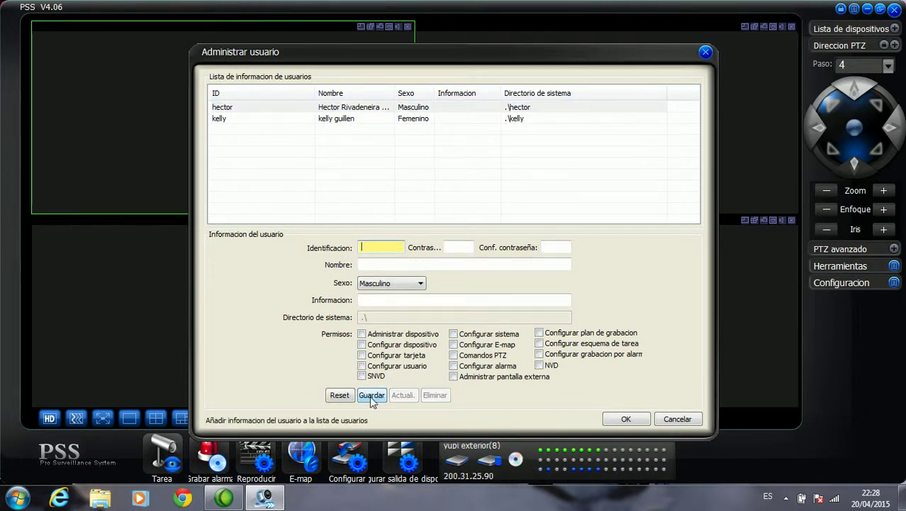
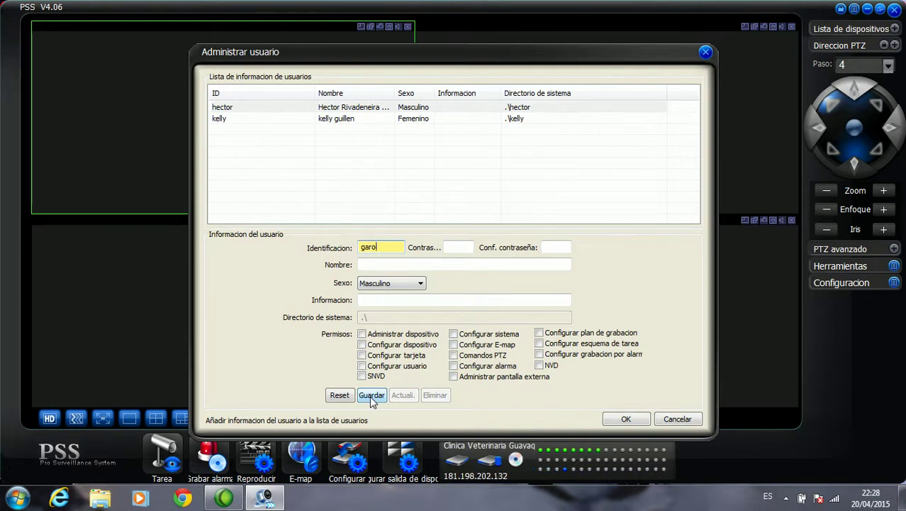
Step: Enter the user ID garita, then type and confirm the account password
key(BackSpace)
key(Tab)
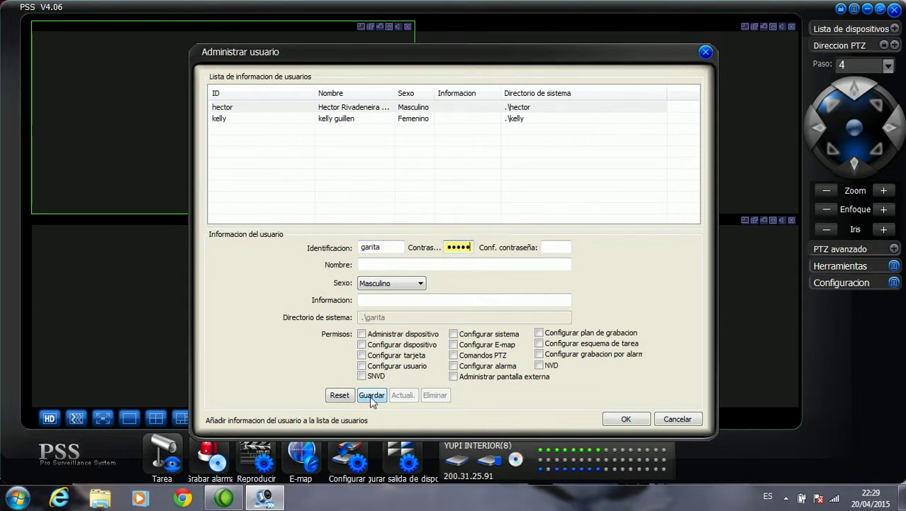
key(Tab)
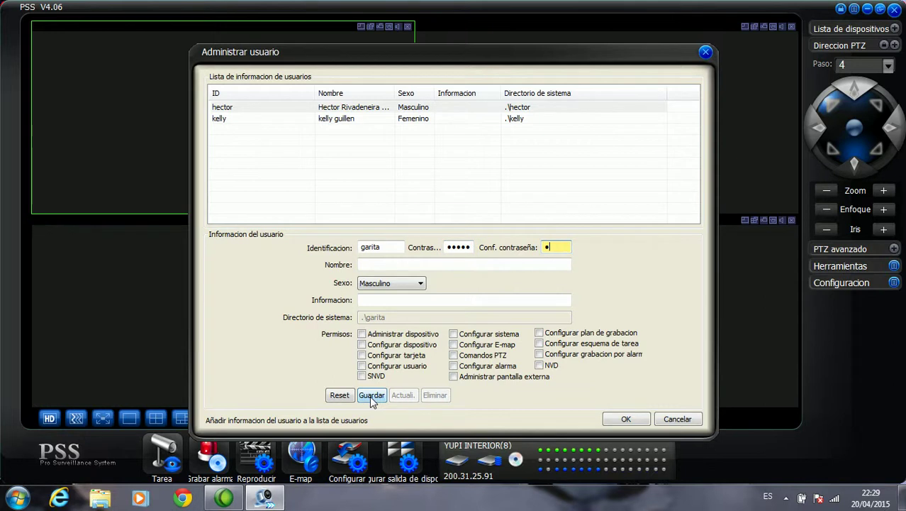
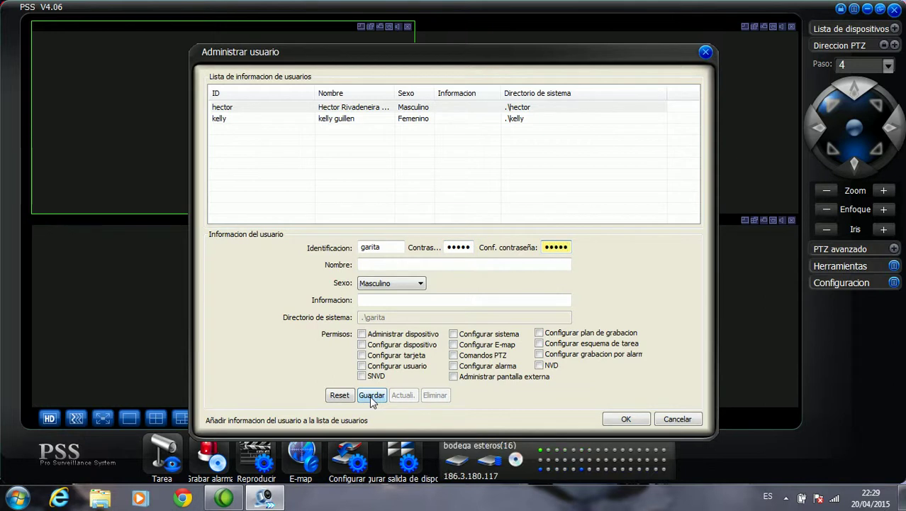
Step: Fill in name 'garita principal' and information 'porteros', leaving permissions unticked
click(385, 264)
text(garita prinic)
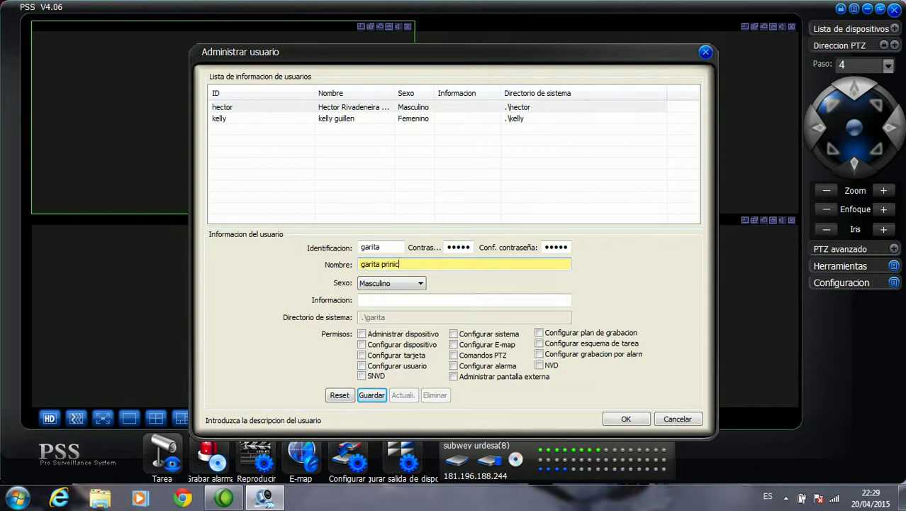
text(ppal)
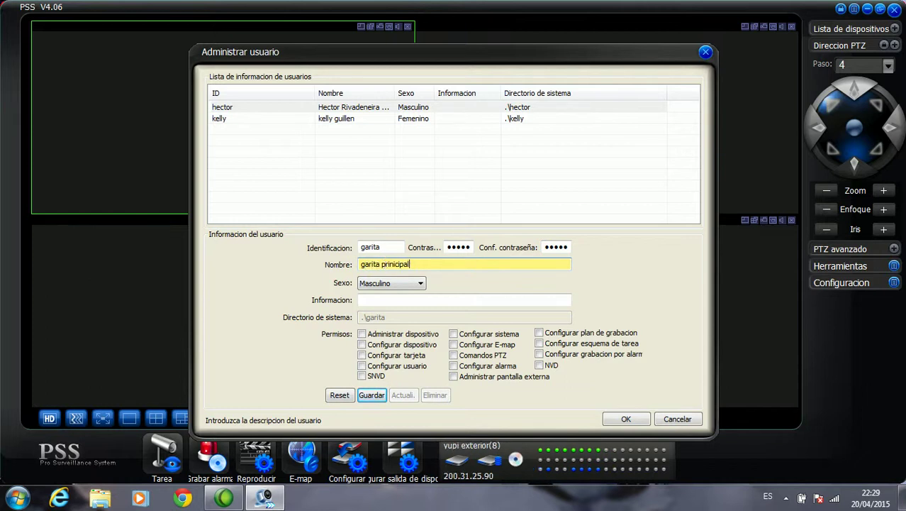
click(390, 300)
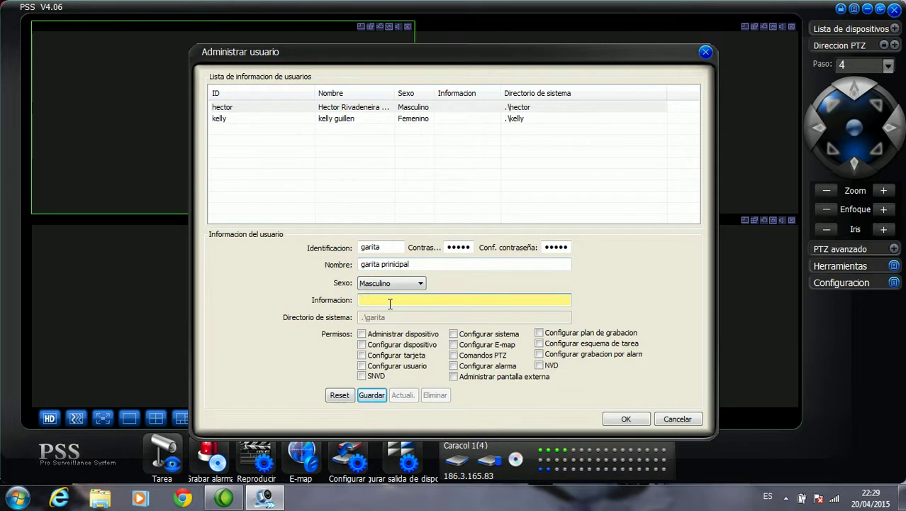
text(g)
key(BackSpace)
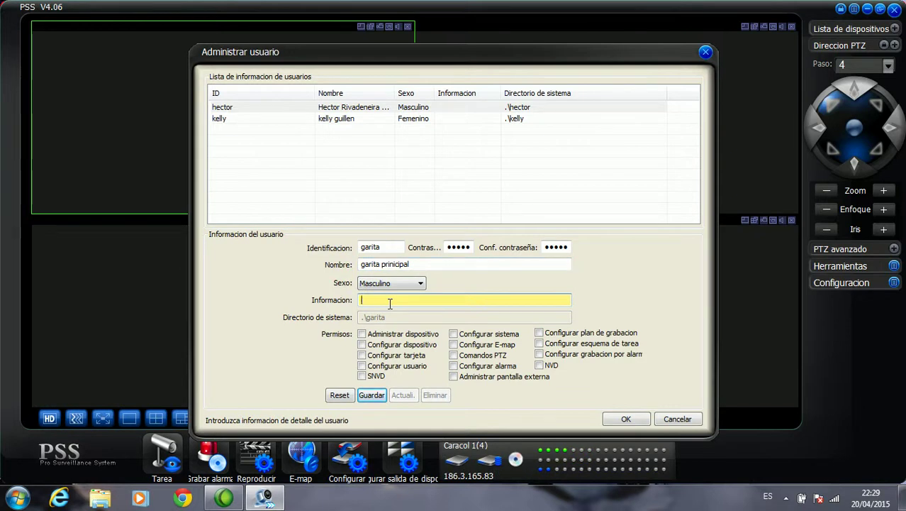
text(o)
text(porte)
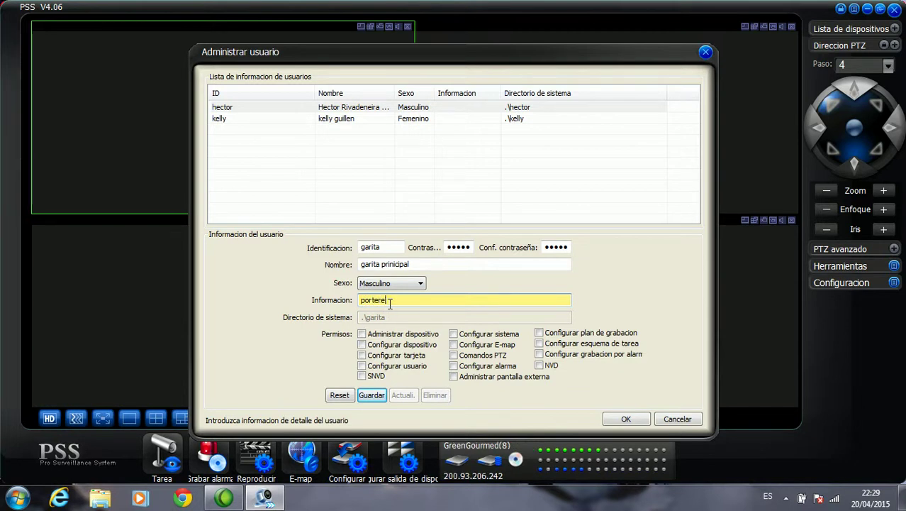
text(ros)
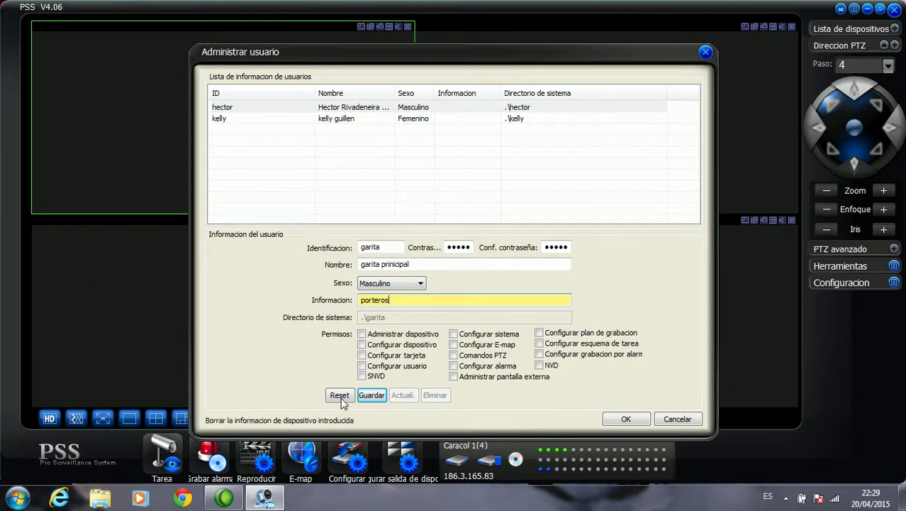
Step: Save user garita, close user management, and open Menu completo to log out
click(371, 395)
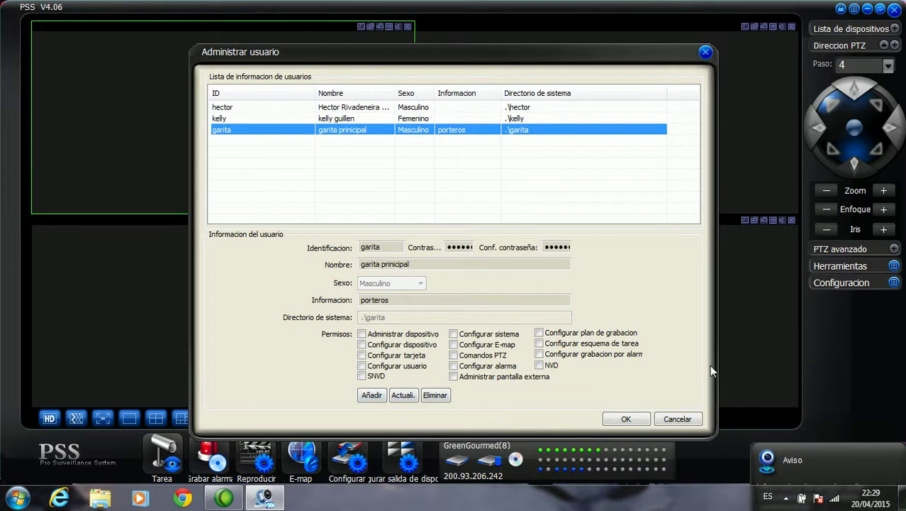
click(641, 424)
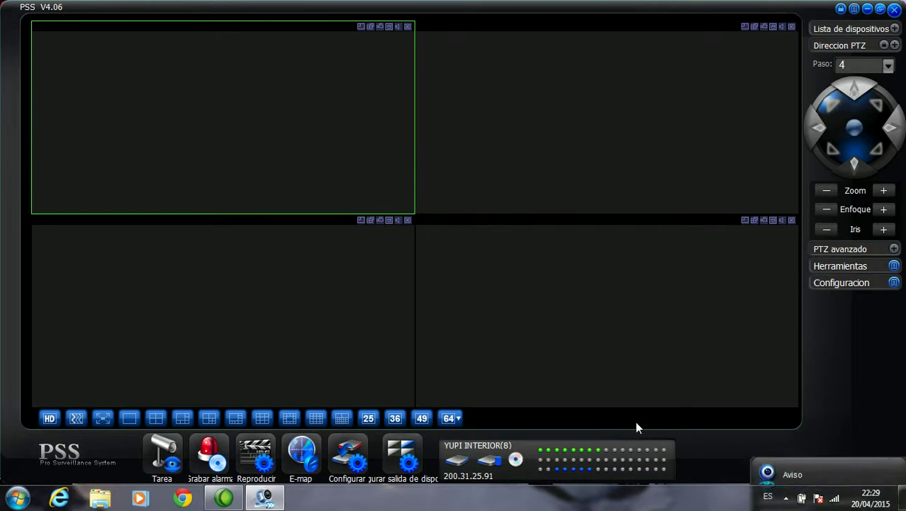
click(859, 14)
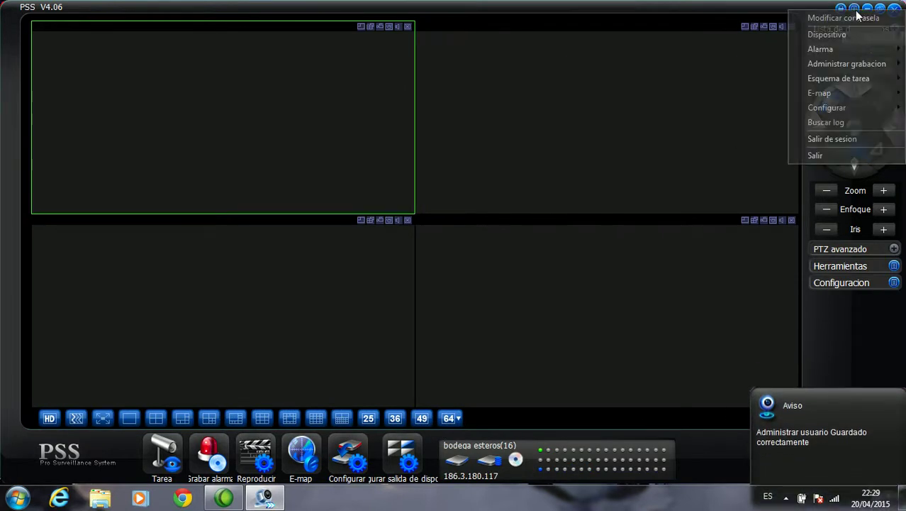
Step: Log out of the admin session and sign in as garita with that user's password
click(854, 140)
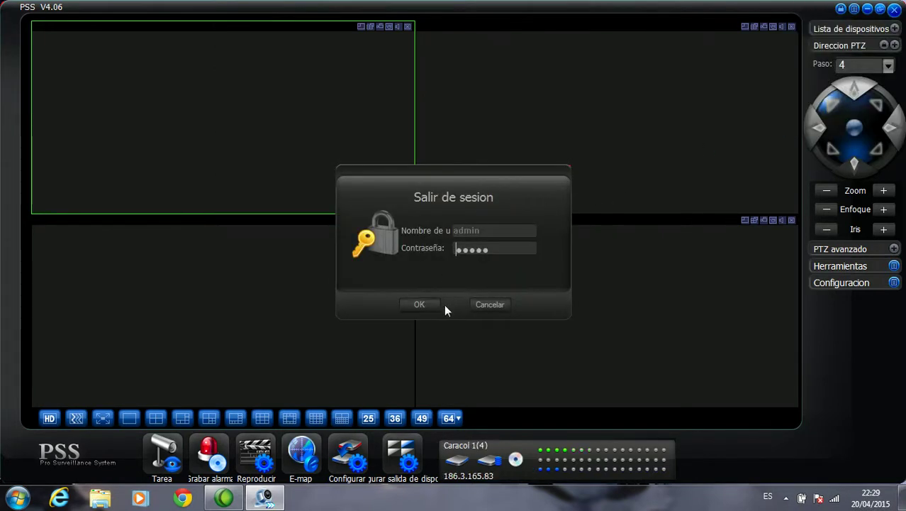
click(420, 304)
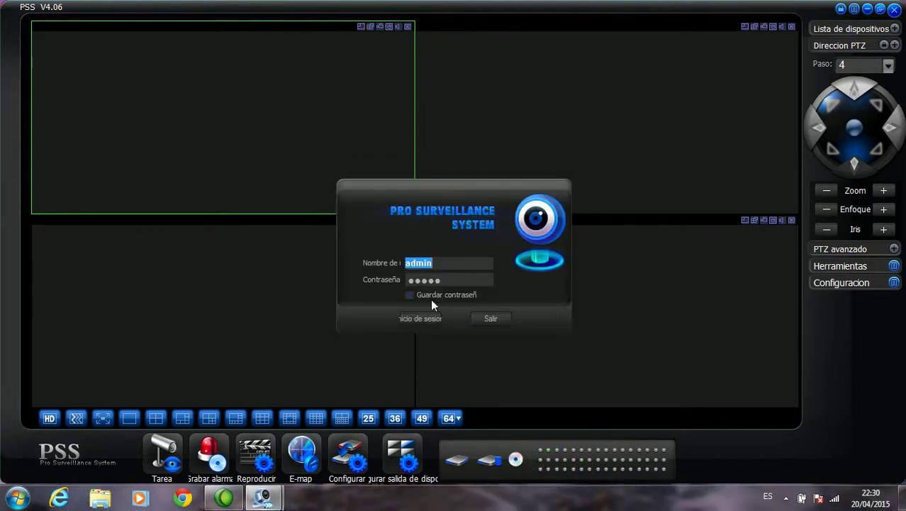
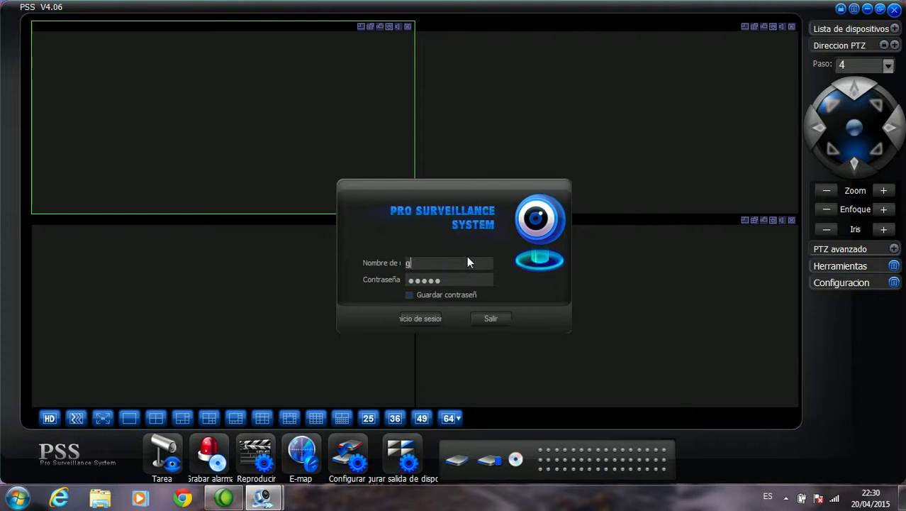
key(Tab)
click(424, 319)
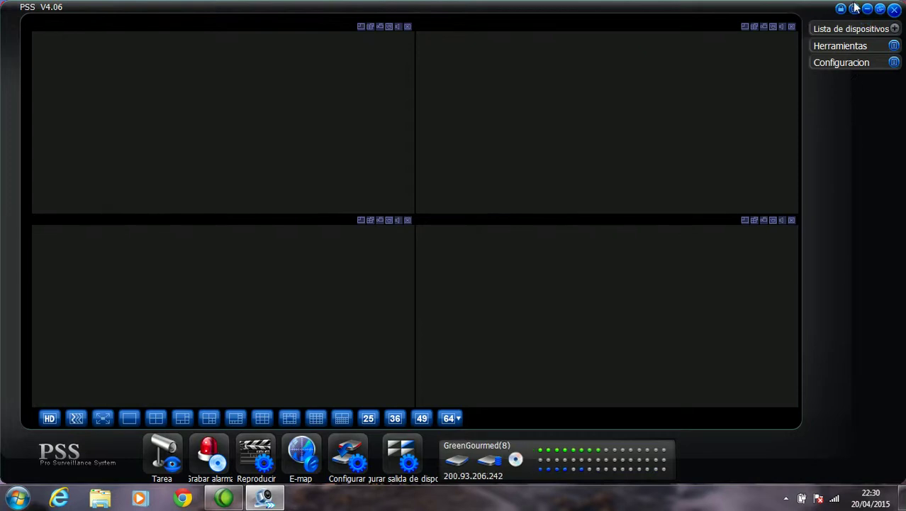
Step: Browse the restricted user's Menu completo submenus, then choose Salir de sesion
click(855, 10)
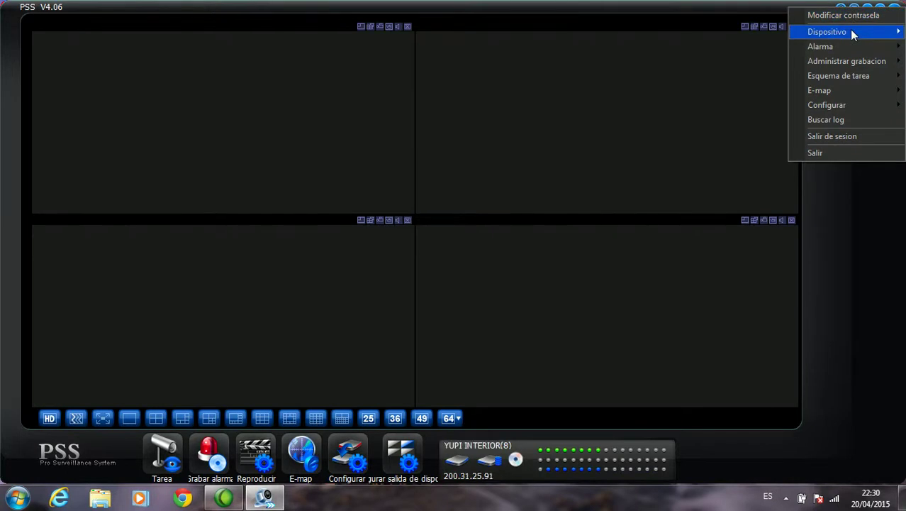
mouse_move(849, 45)
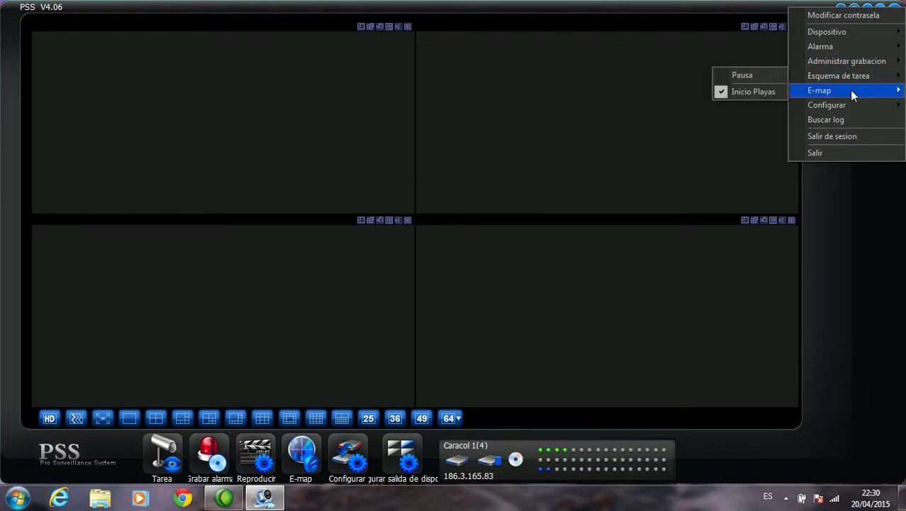
mouse_move(850, 89)
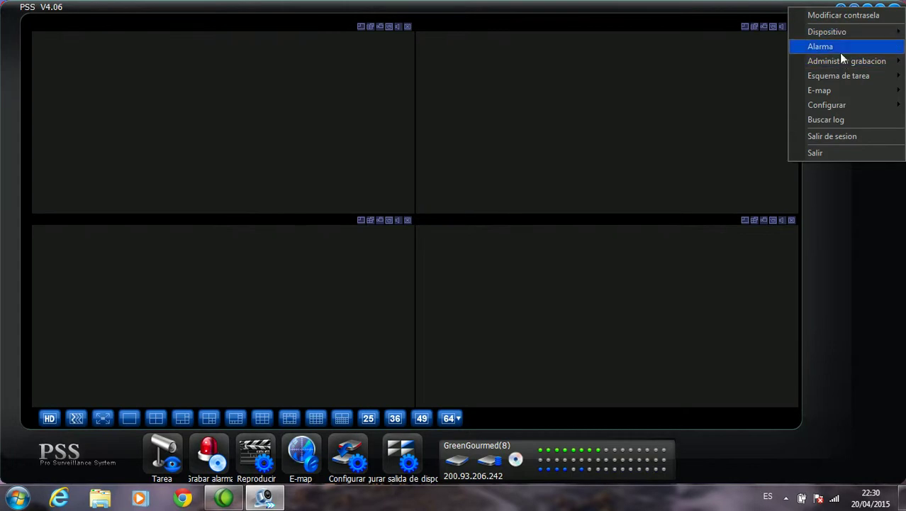
click(845, 135)
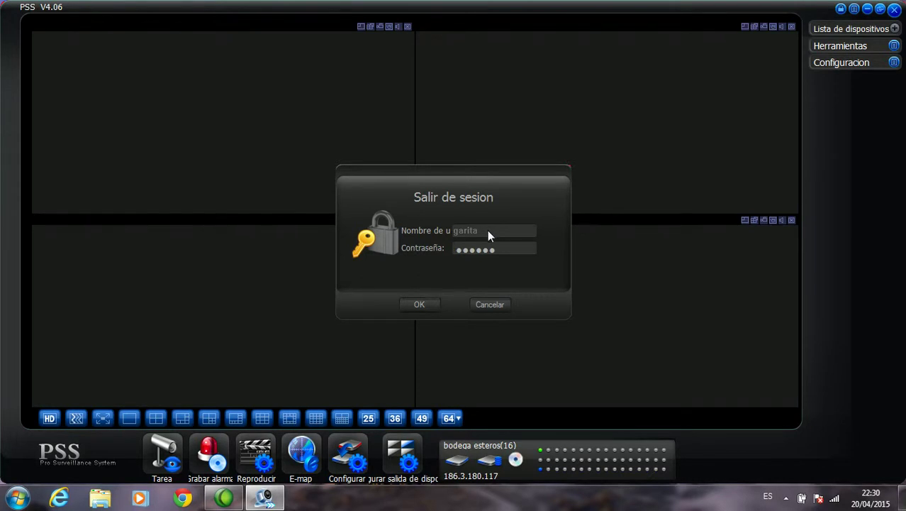
Step: Confirm the logout and sign back in as admin with the administrator password
click(431, 301)
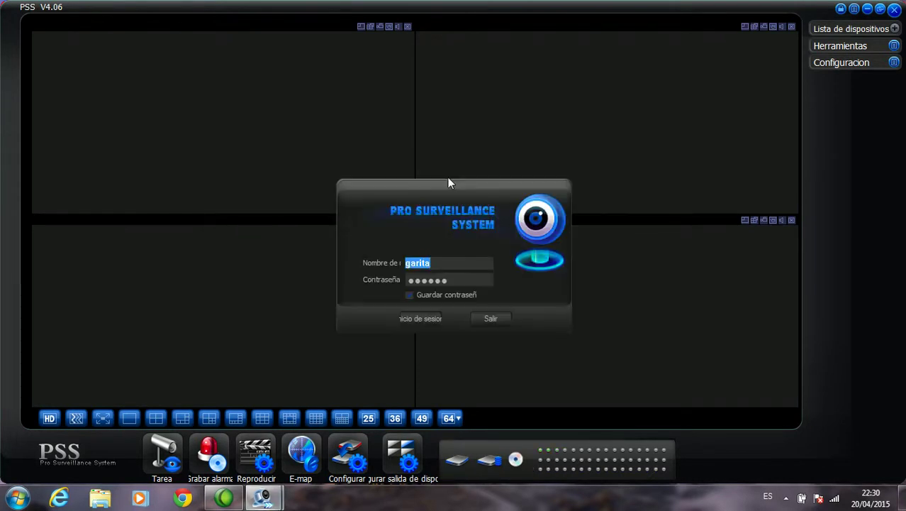
key(Tab)
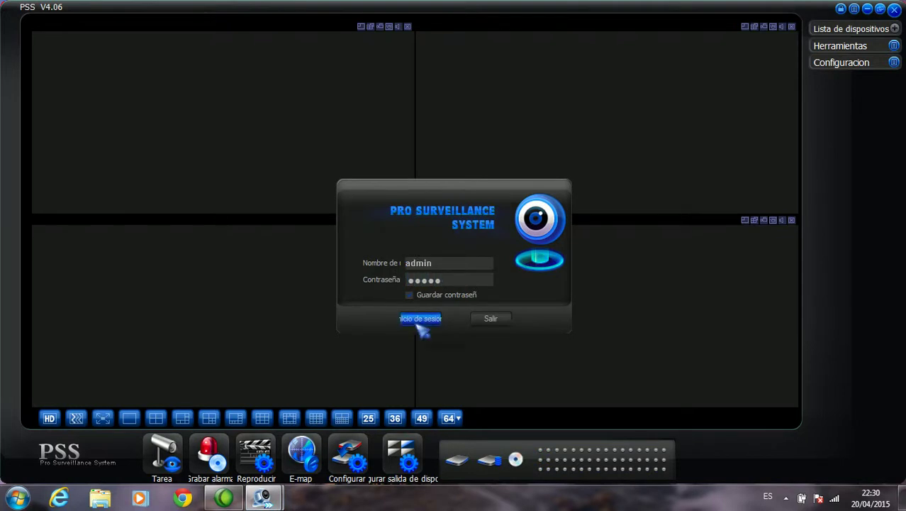
click(420, 319)
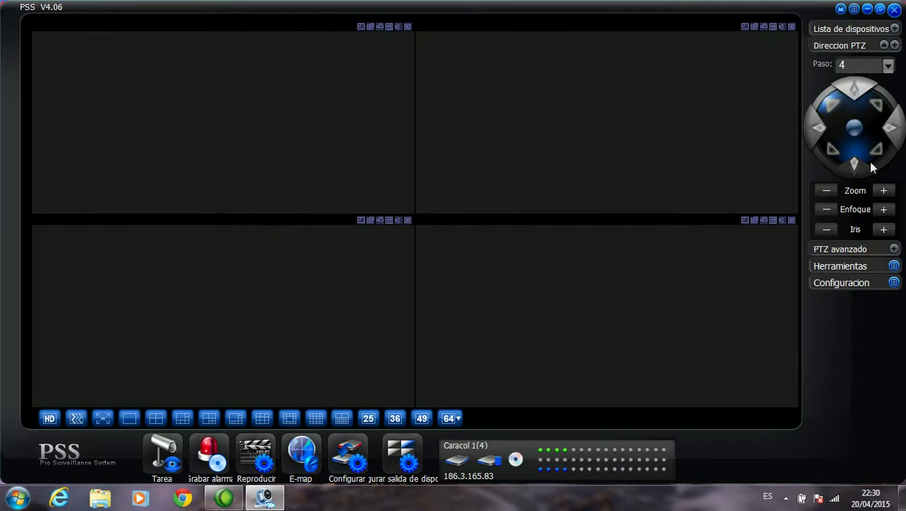
Step: Show admin's full menu, browsing the Dispositivo, Alarma, Esquema de tarea and E-map submenus
click(856, 9)
mouse_move(853, 33)
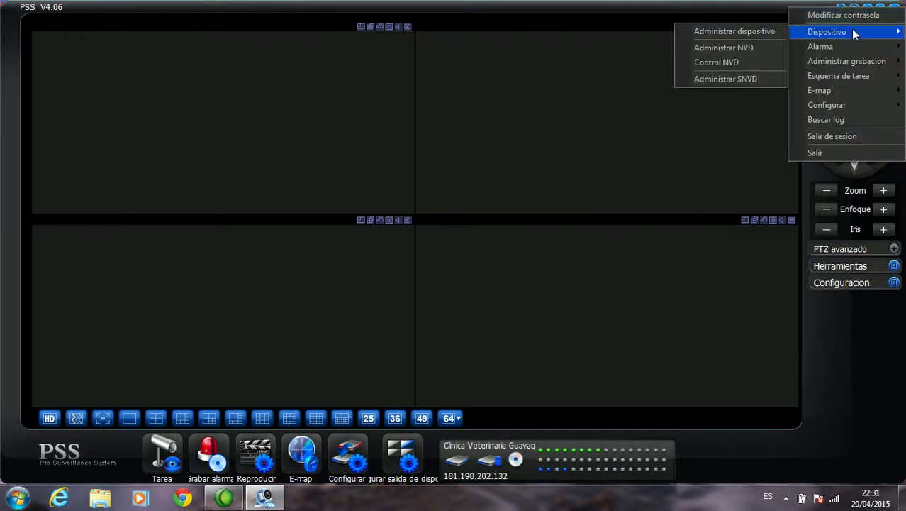
mouse_move(851, 78)
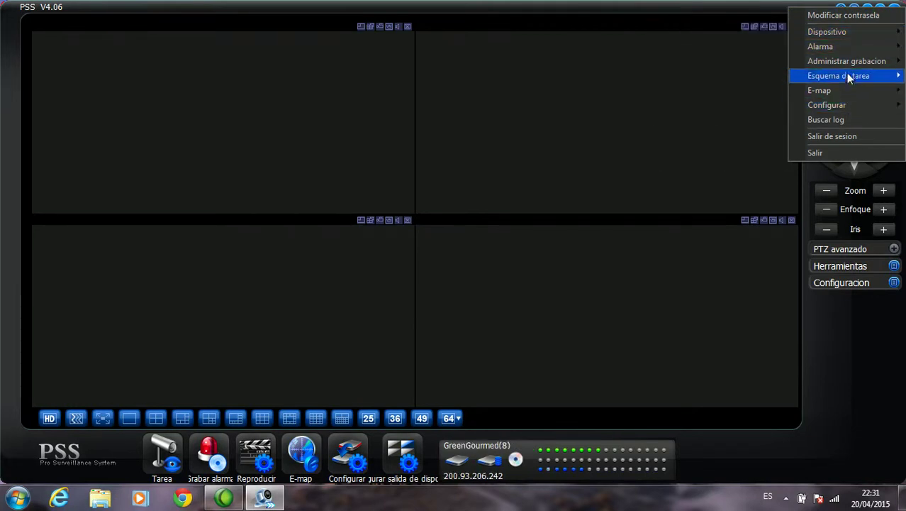
mouse_move(831, 65)
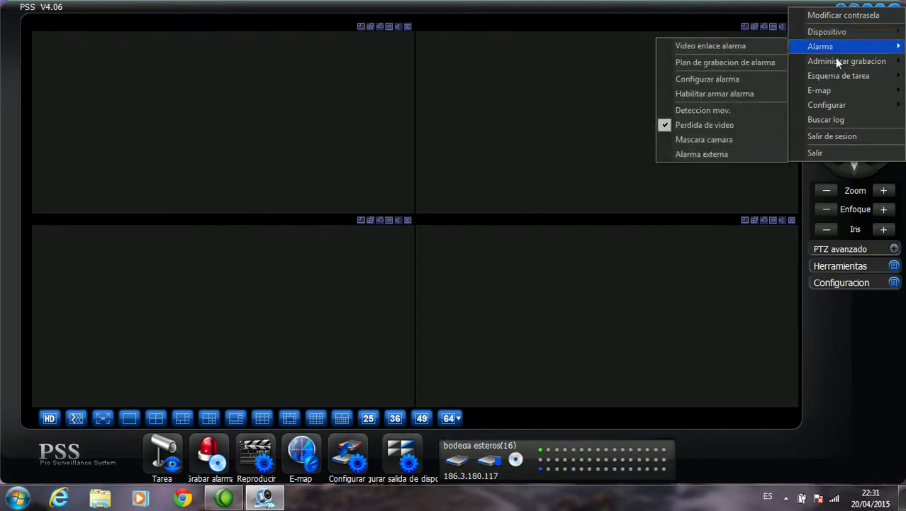
mouse_move(839, 93)
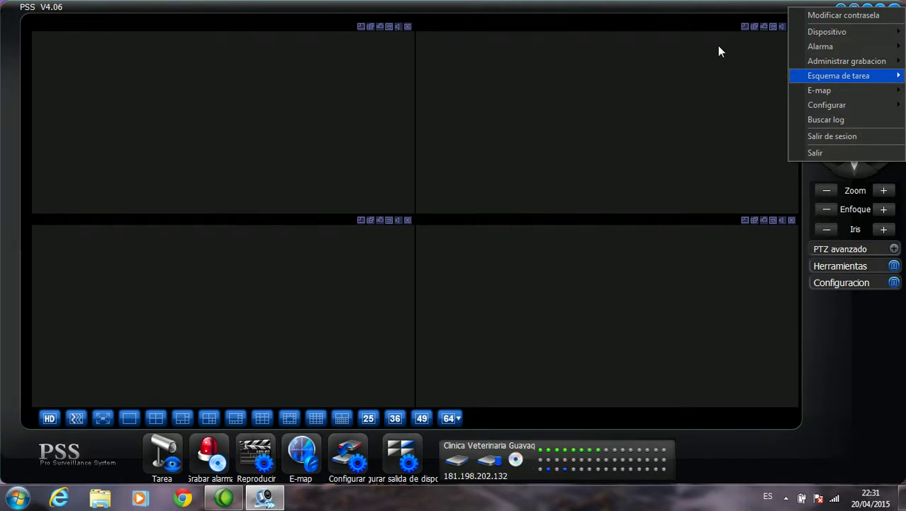
Step: Bring the Camtasia Recorder recording status window to the front over PSS
click(223, 497)
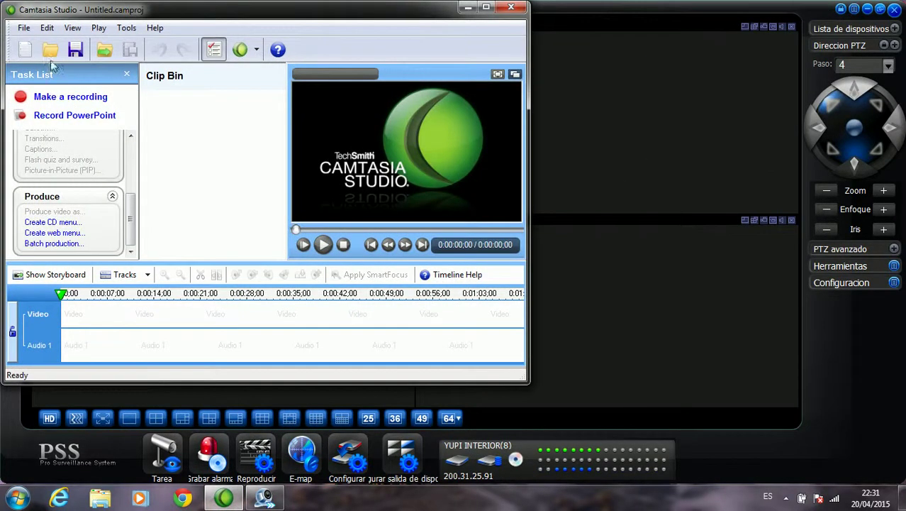
click(68, 99)
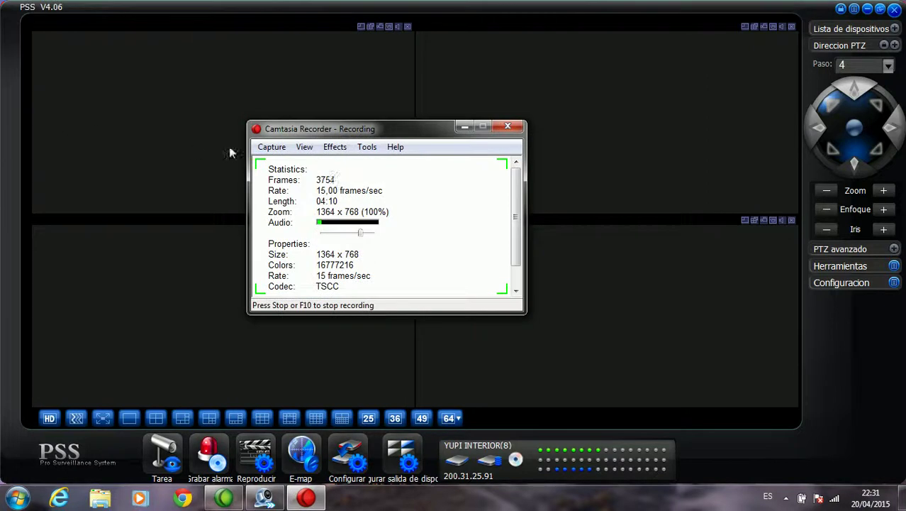